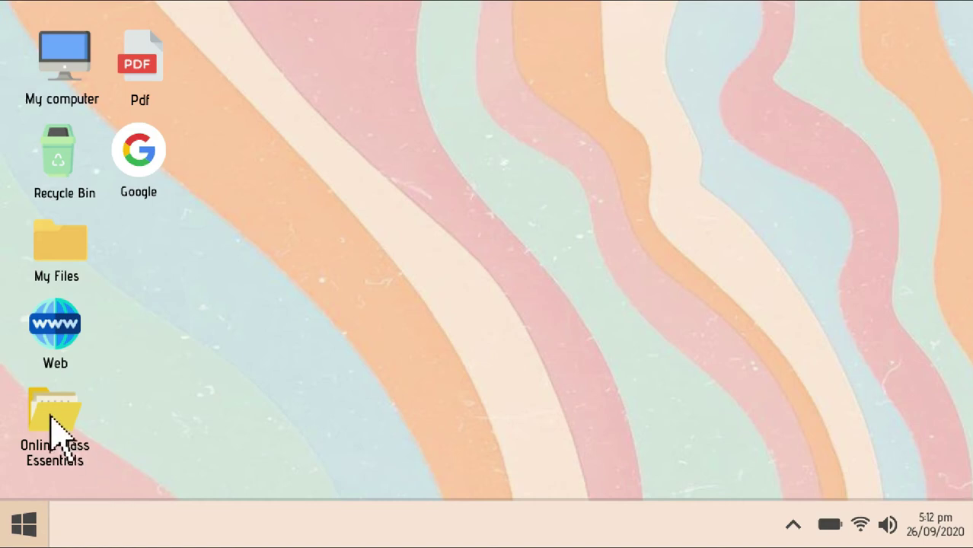
# Step: After a look in the Online Class Essentials folder, launch Chrome and load the Chrome Web Store Extensions page
pyautogui.doubleClick(52, 419)
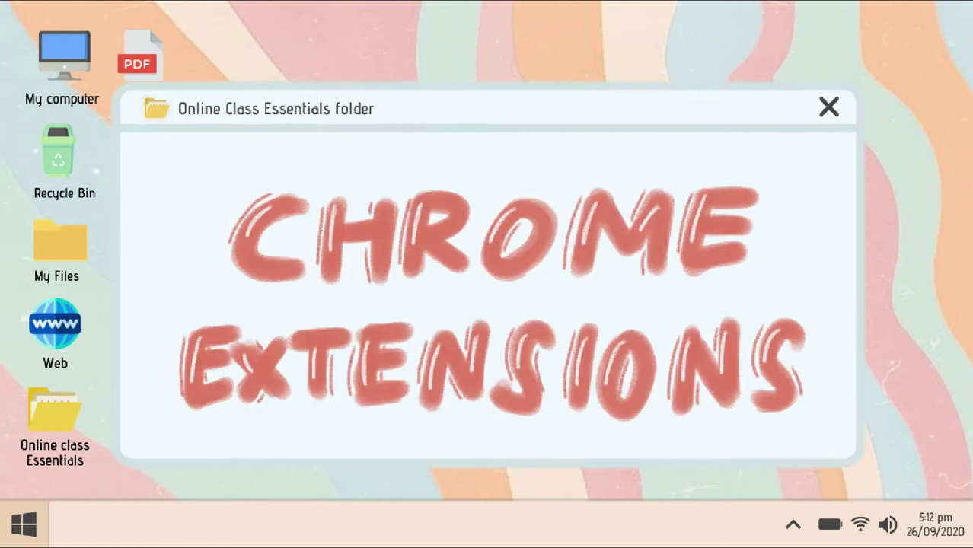
pyautogui.click(828, 107)
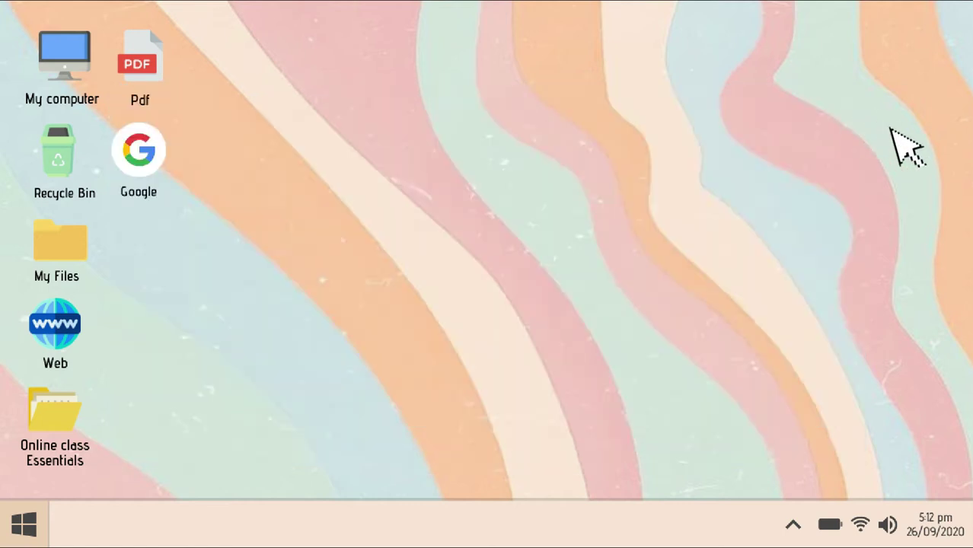
pyautogui.doubleClick(145, 148)
pyautogui.click(199, 85)
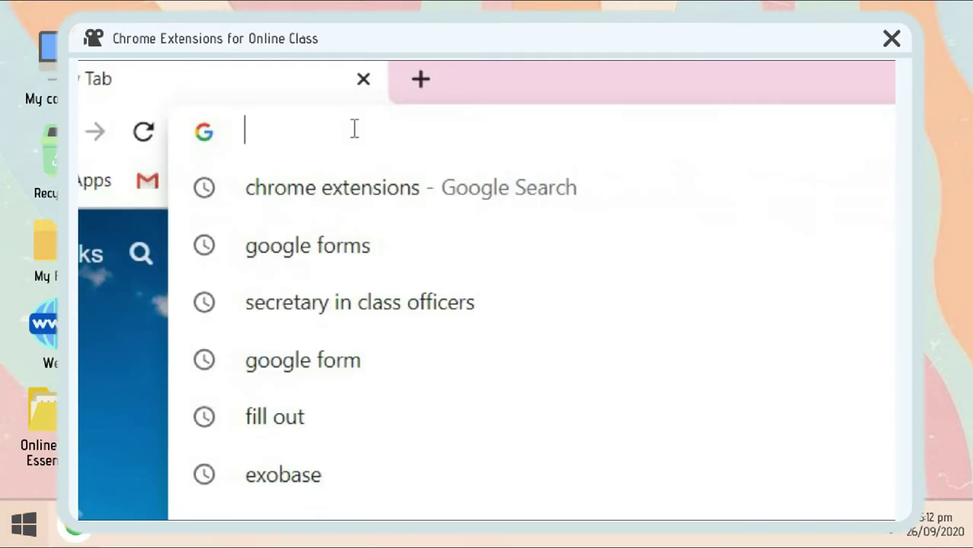
pyautogui.write('chrome')
pyautogui.press('Down')
pyautogui.press('Down')
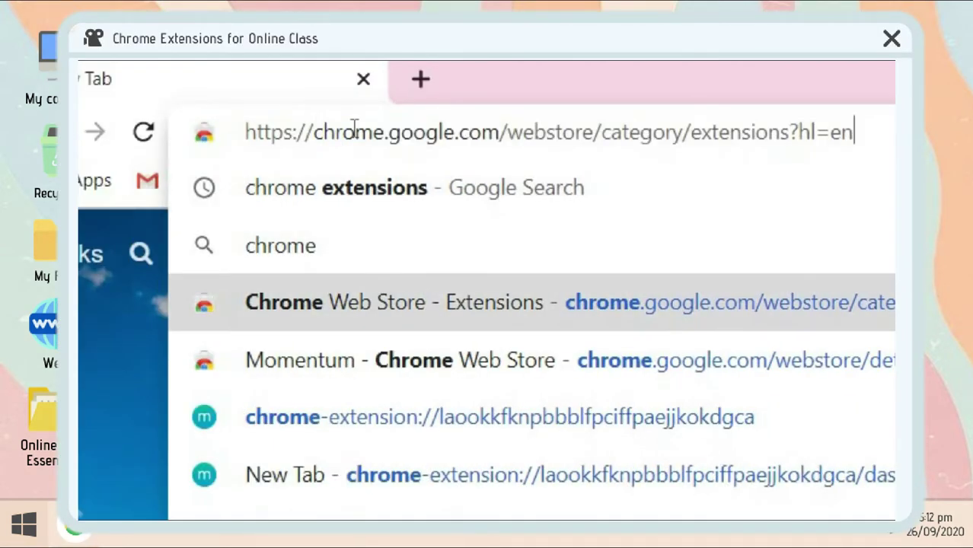
pyautogui.press('Return')
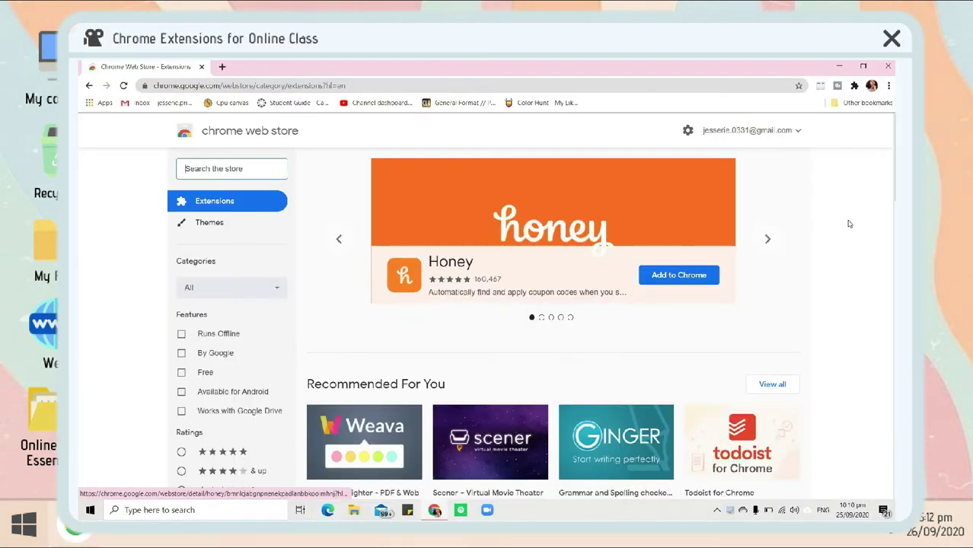
# Step: Scroll through the Recommended For You extension listings
pyautogui.scroll(-1, 788, 241)
pyautogui.scroll(1, 788, 241)
pyautogui.scroll(-3, 788, 241)
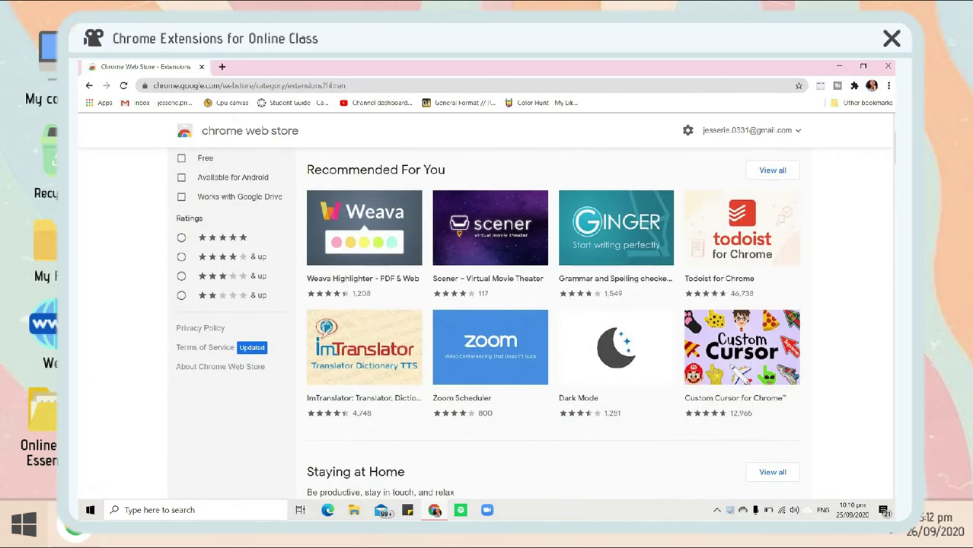
pyautogui.scroll(-10, 614, 421)
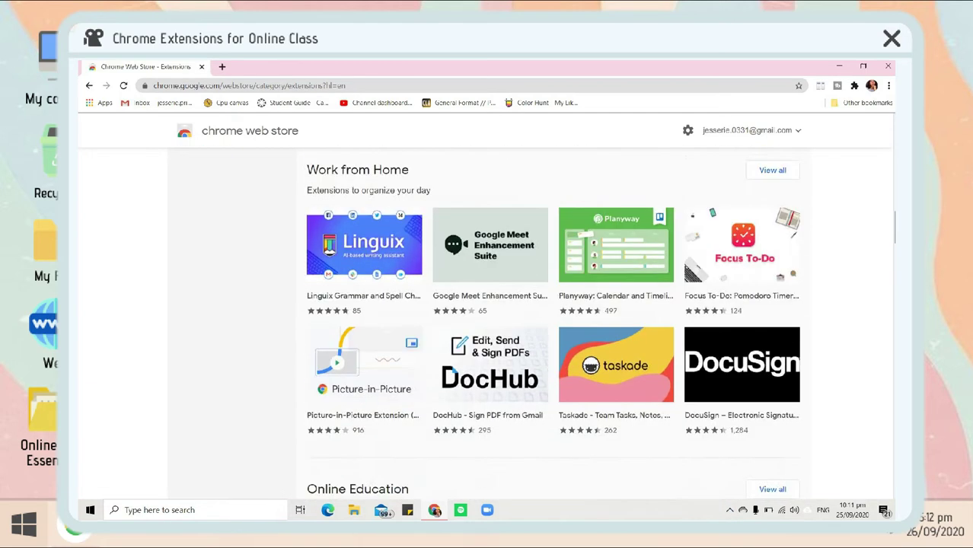
pyautogui.scroll(-6, 614, 421)
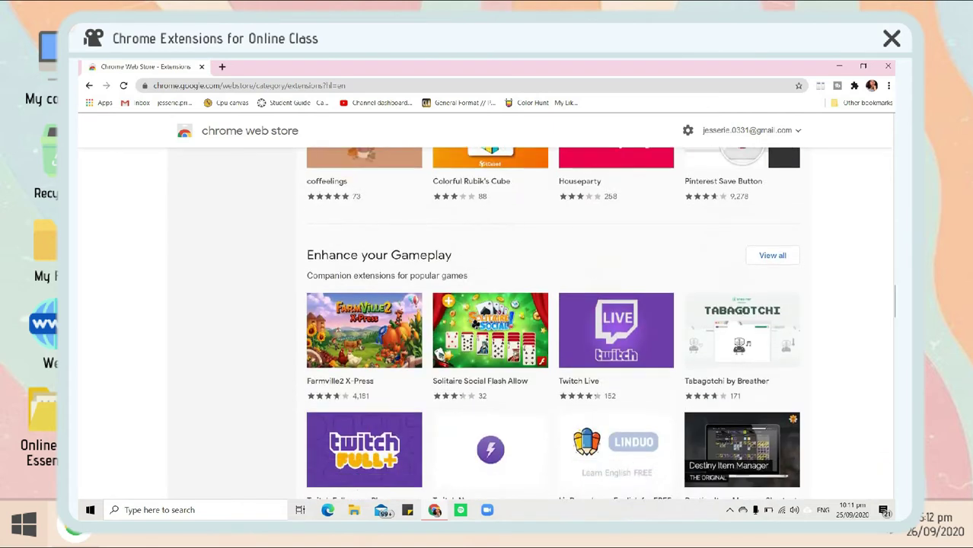
pyautogui.scroll(15, 832, 296)
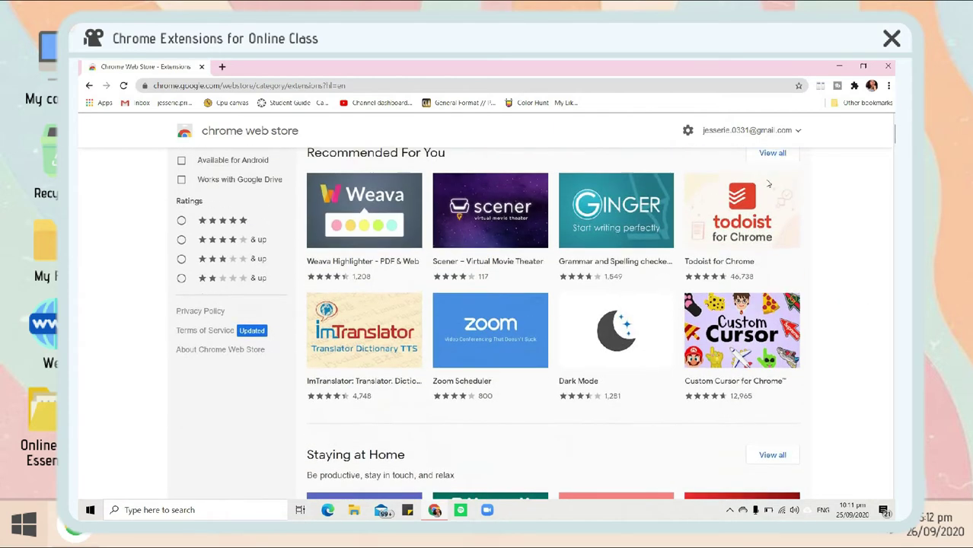
# Step: View Weava Highlighter's details and screenshots, then add it to Chrome
pyautogui.click(355, 306)
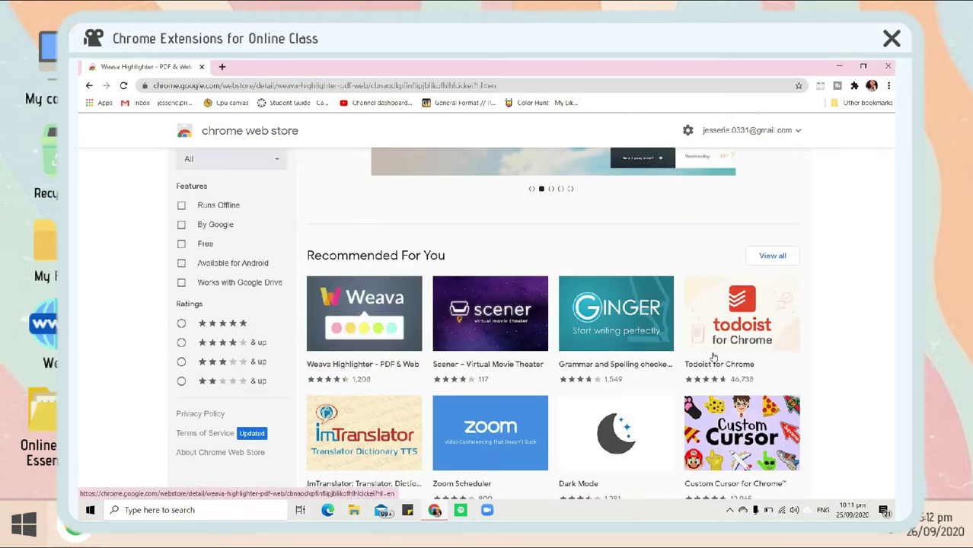
pyautogui.scroll(-2, 698, 300)
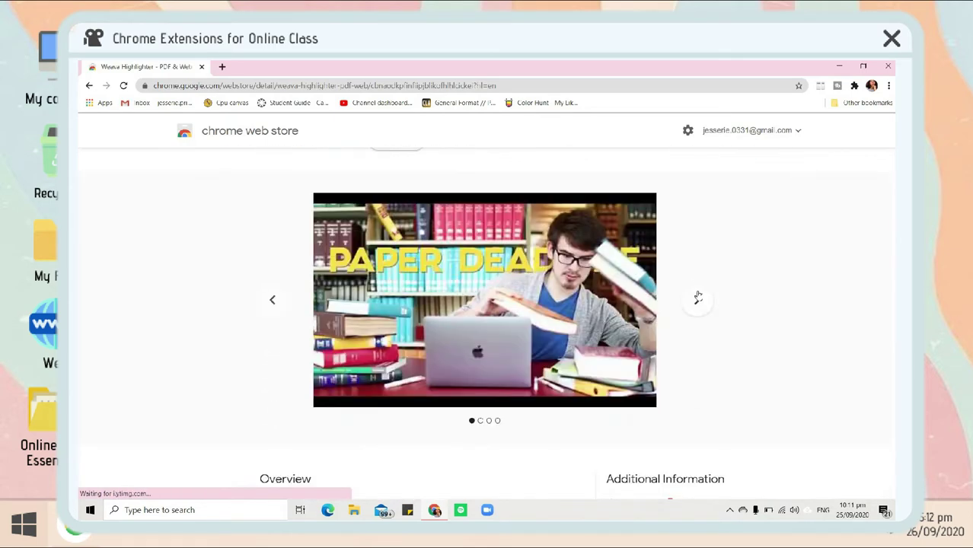
pyautogui.click(697, 299)
pyautogui.click(697, 297)
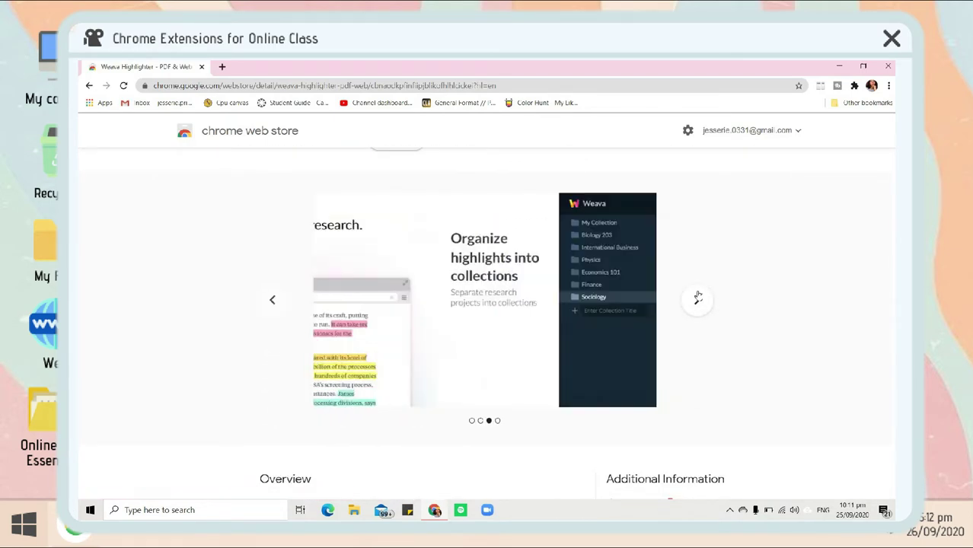
pyautogui.click(698, 298)
pyautogui.scroll(1, 694, 421)
pyautogui.scroll(3, 694, 420)
pyautogui.click(506, 297)
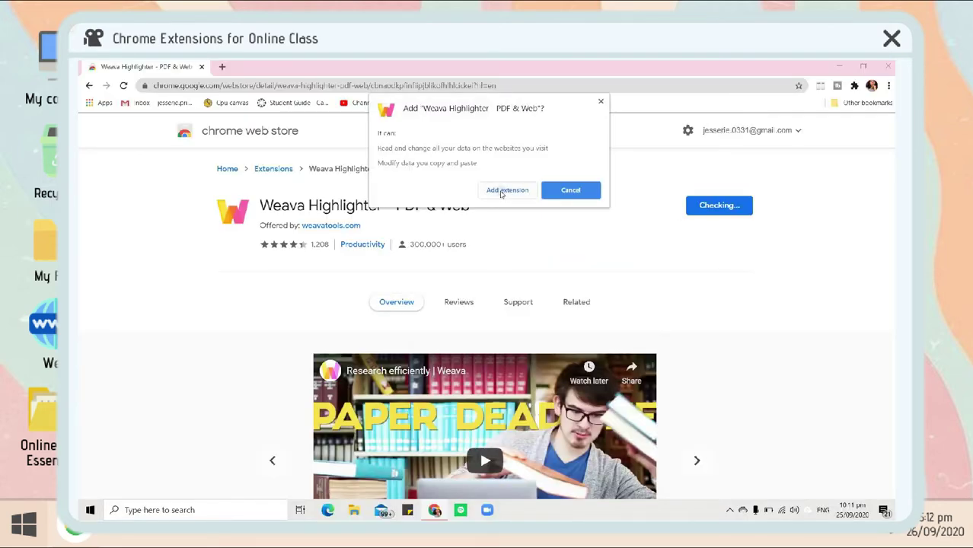
pyautogui.click(504, 191)
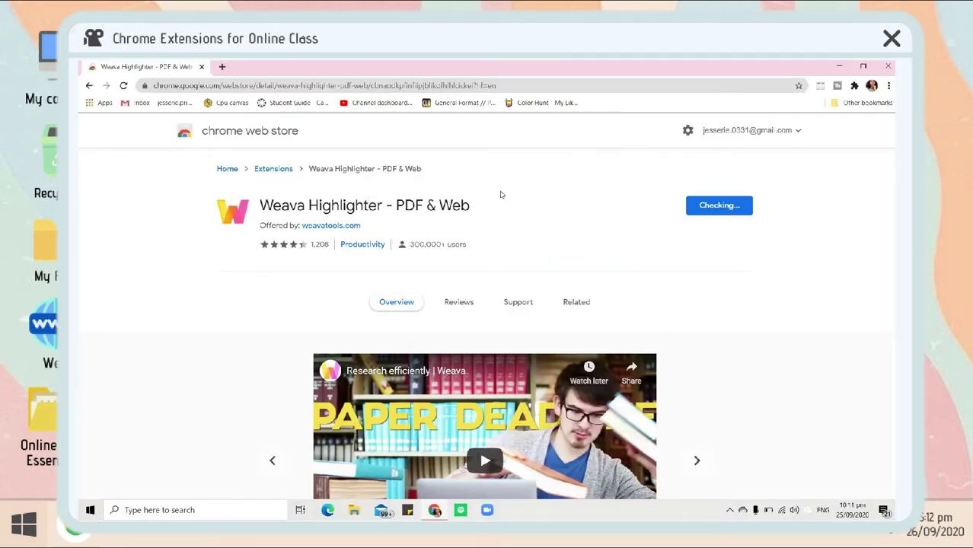
# Step: In a new tab, search 'chrome exte' and open the Chrome Web Store extensions result
pyautogui.hotkey('ctrl', 't')
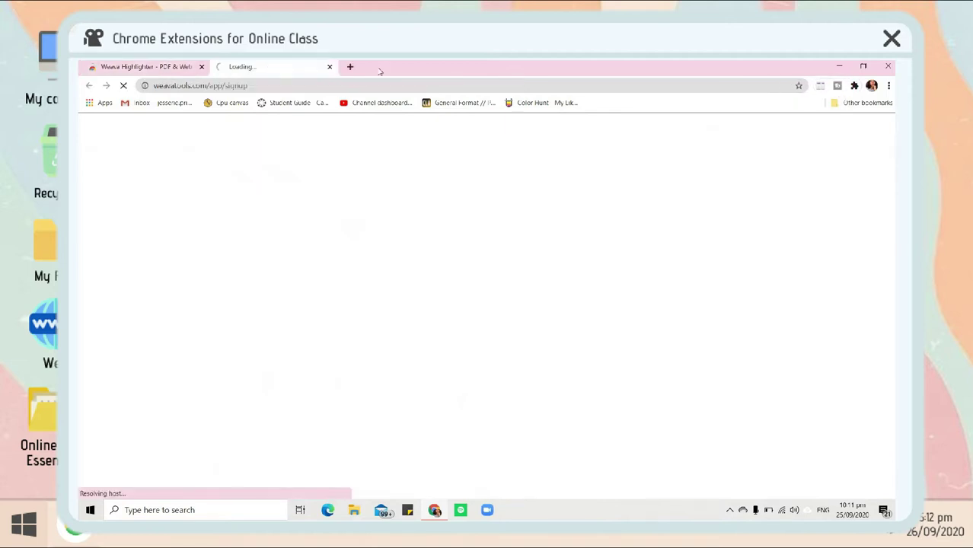
pyautogui.write('chrome exte')
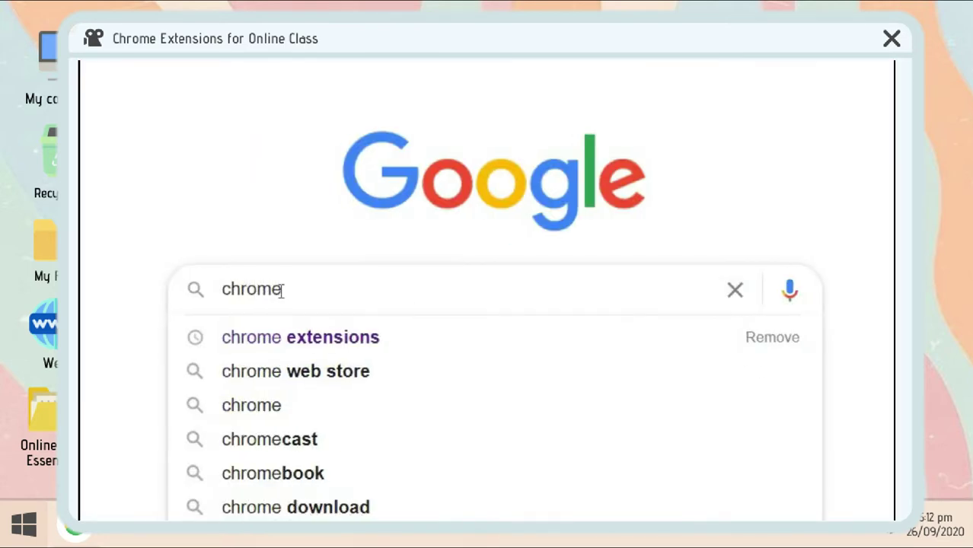
pyautogui.press('Return')
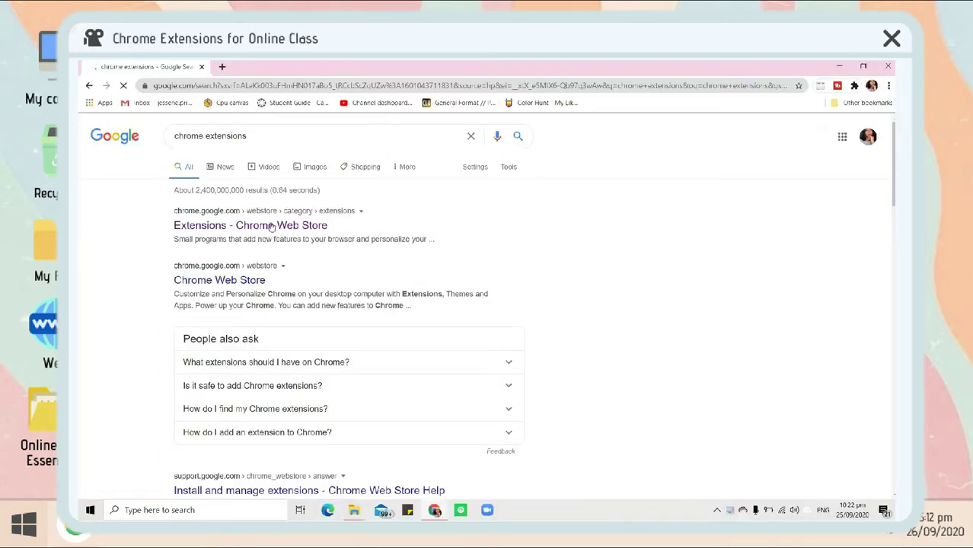
pyautogui.click(272, 227)
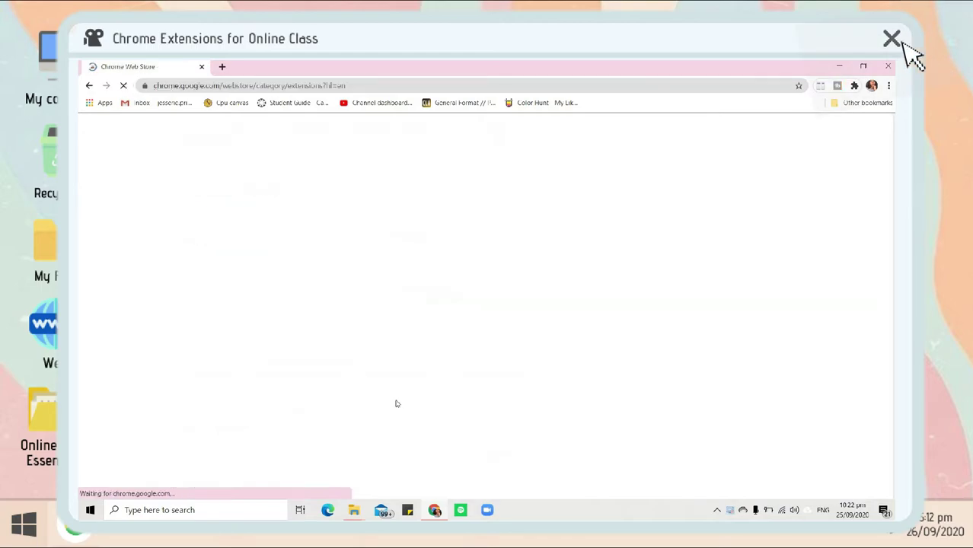
pyautogui.scroll(-6, 382, 385)
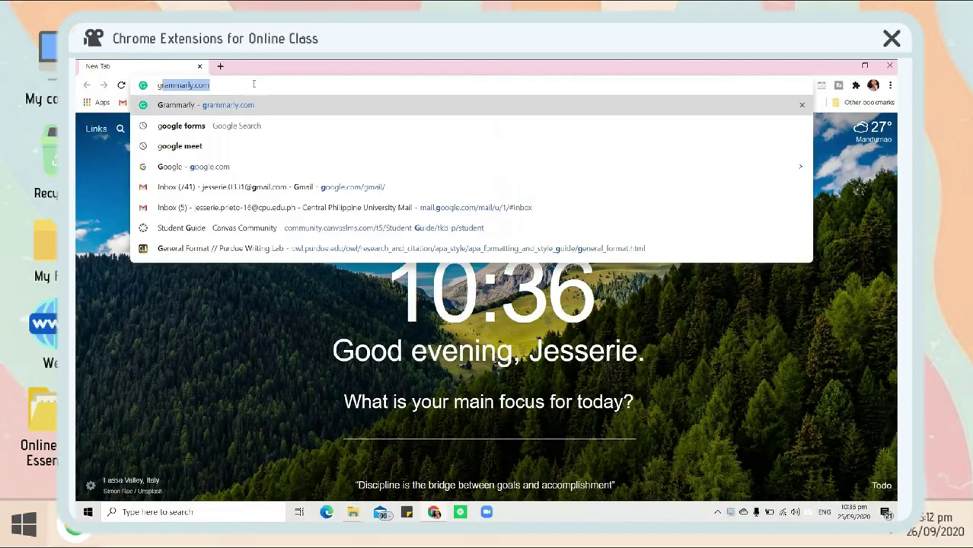
# Step: Load grammarly.com, glance at the installed extensions list, and begin typing 'Hi guys!' in a new document
pyautogui.write('rammarly.com')
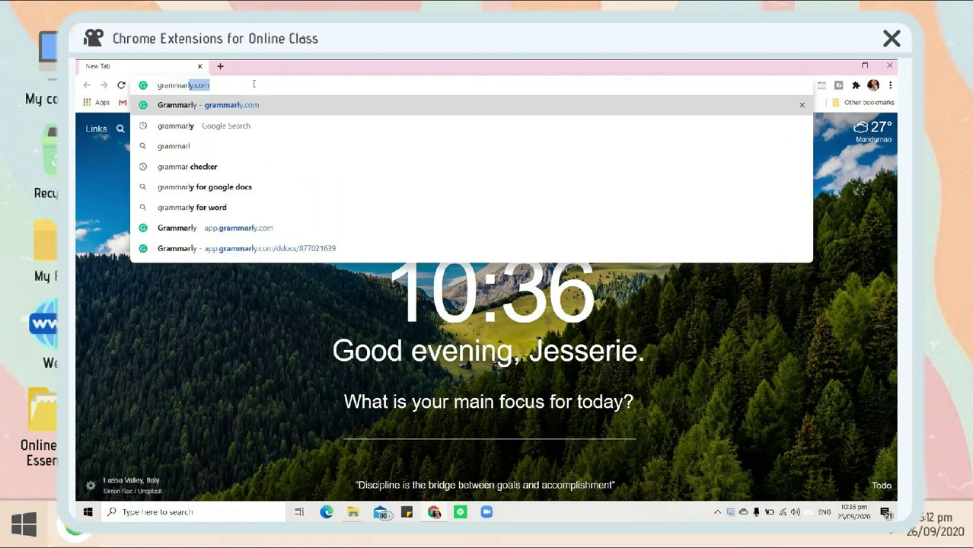
pyautogui.press('Return')
pyautogui.click(856, 86)
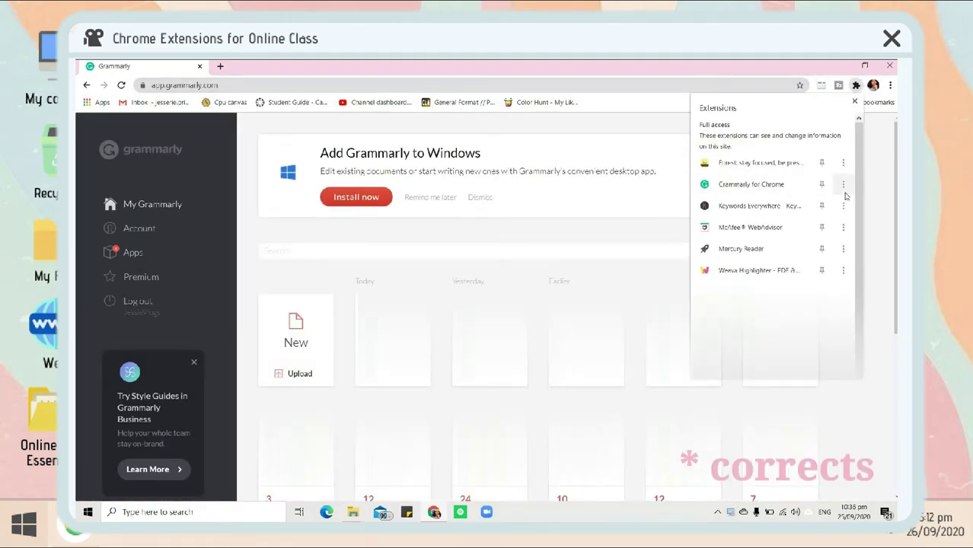
pyautogui.click(290, 339)
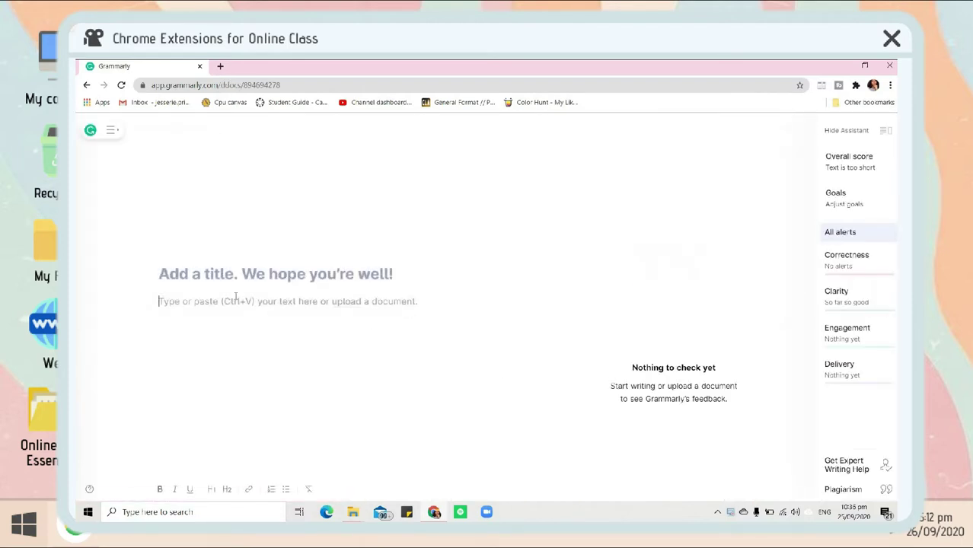
pyautogui.write('Hi guys!')
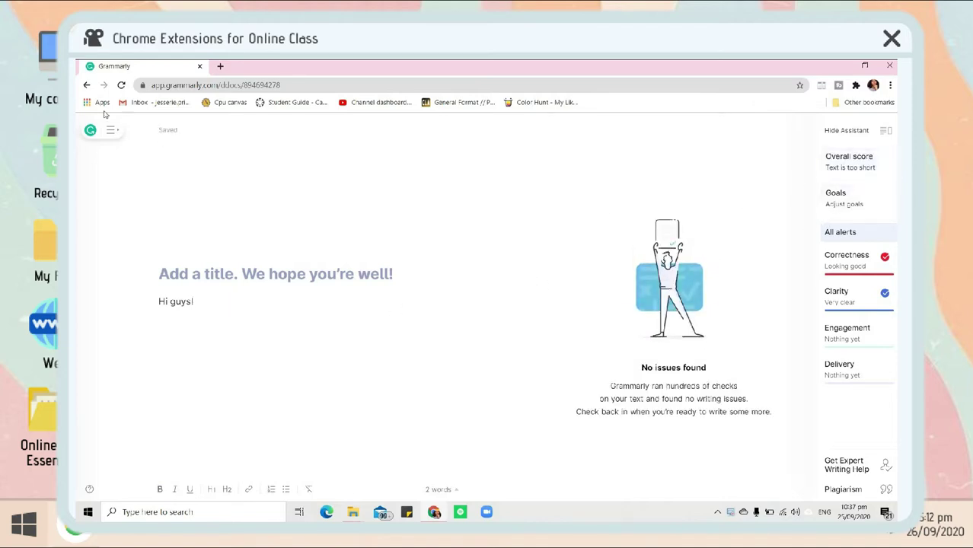
# Step: In Google Keep, let Grammarly capitalise 'tuesday' to 'Tuesday' in the to-do note
pyautogui.hotkey('ctrl', 't')
pyautogui.write('keep')
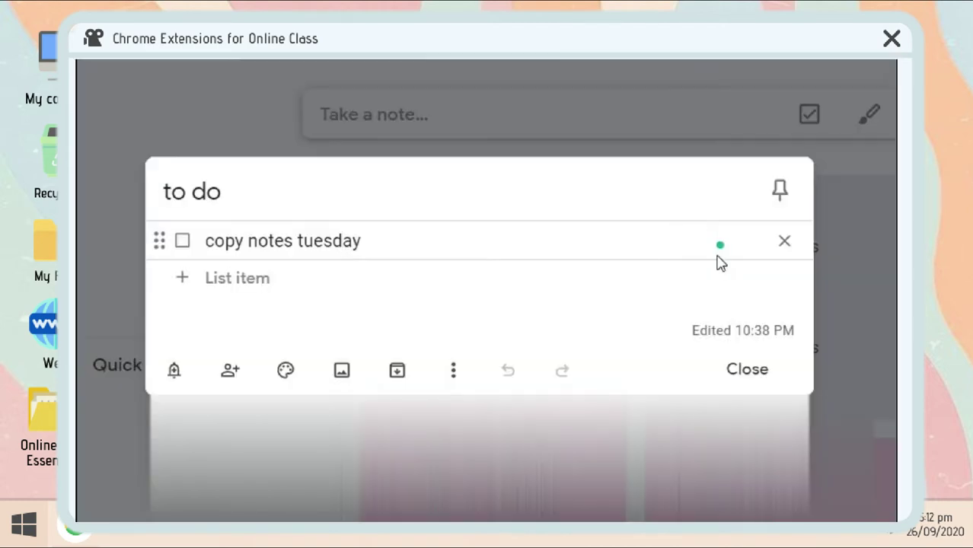
pyautogui.click(724, 254)
pyautogui.click(715, 241)
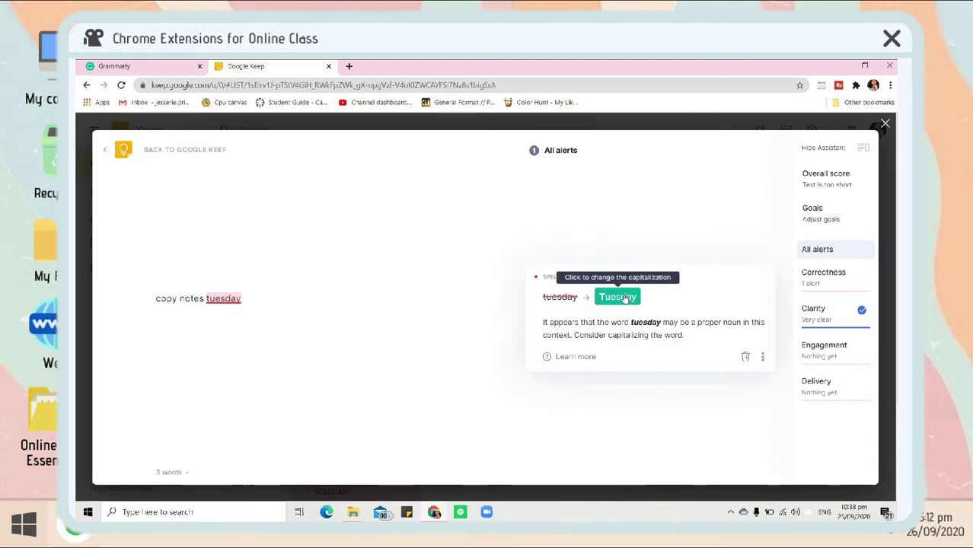
pyautogui.click(624, 299)
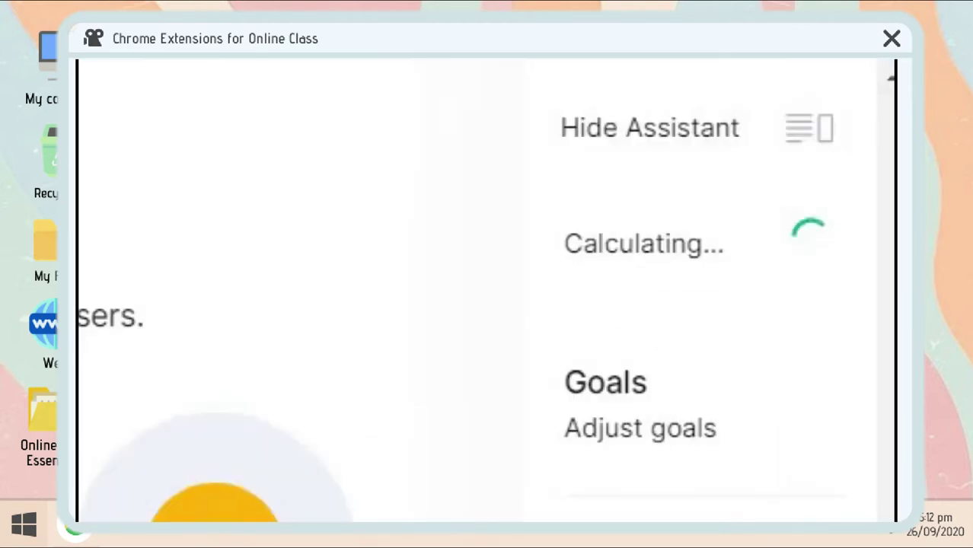
pyautogui.scroll(-3, 485, 292)
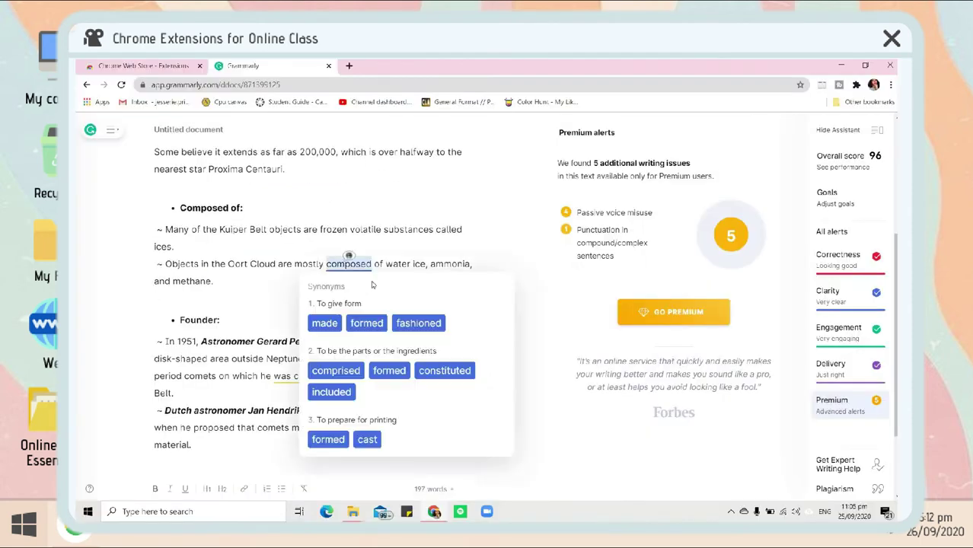
# Step: Close the Grammarly demo, watch the Dualless side-by-side demo, then close it too
pyautogui.click(891, 38)
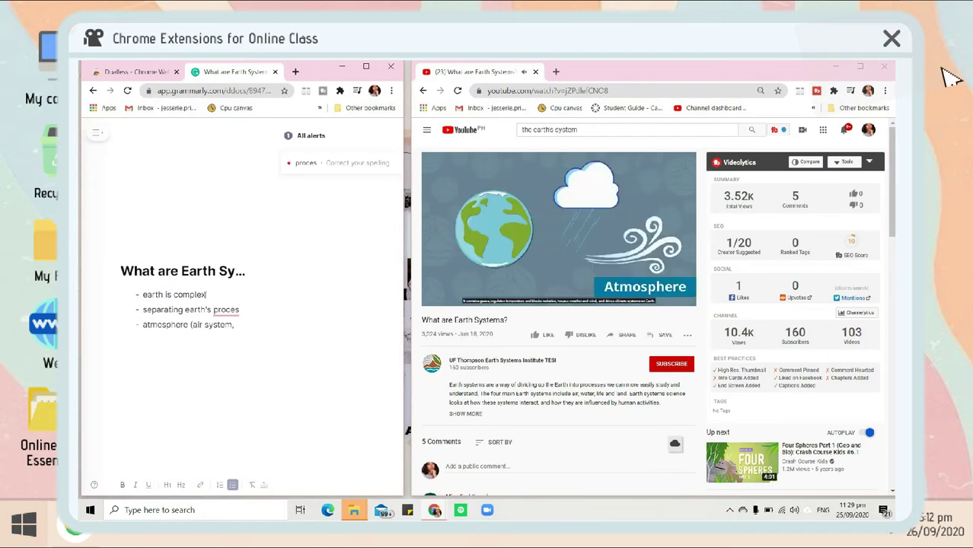
pyautogui.click(895, 40)
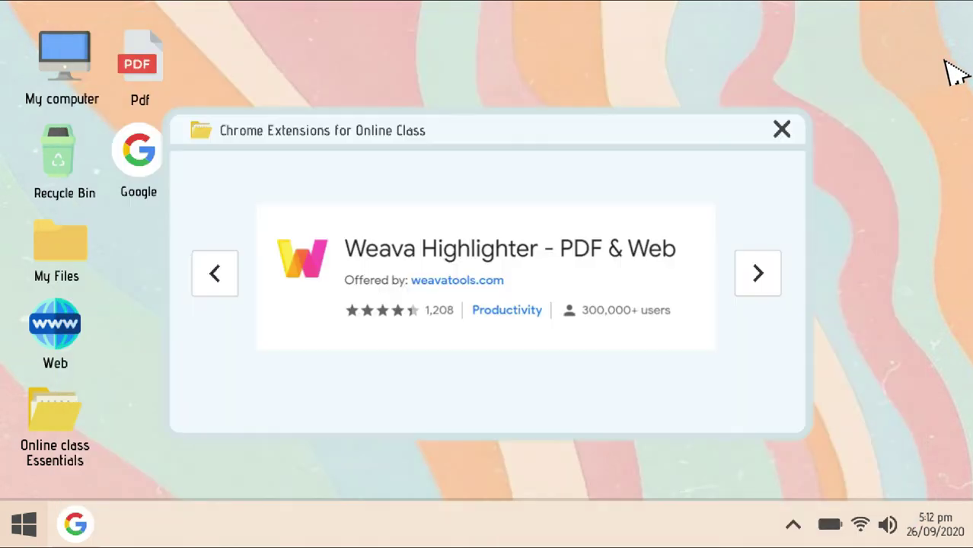
# Step: Play the Weava demo highlighting the geosphere, atmosphere, hydrosphere and biosphere phrases
pyautogui.click(759, 276)
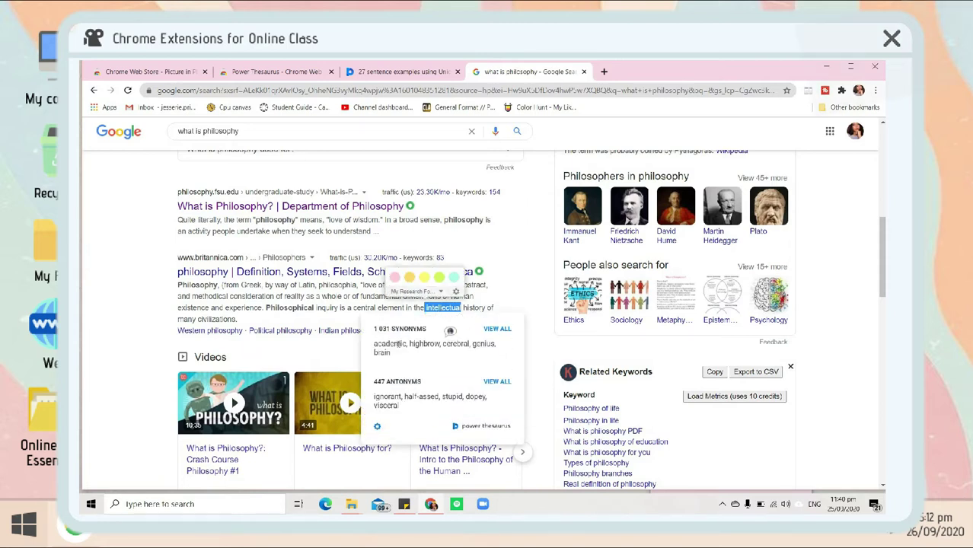
# Step: Close the Power Thesaurus demo after the 'intellectual' synonym lookup
pyautogui.click(891, 38)
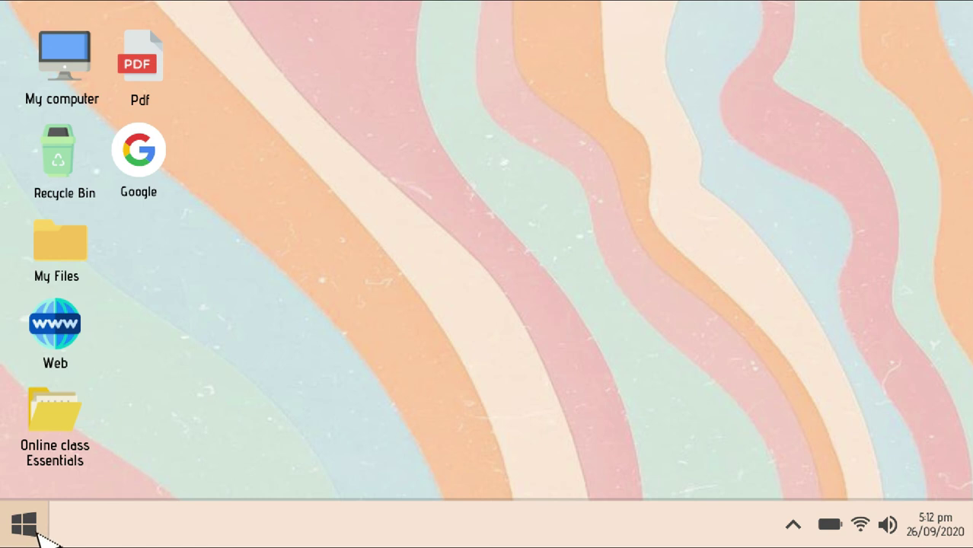
# Step: Open the Start menu showing Files, Settings and Power off
pyautogui.click(25, 524)
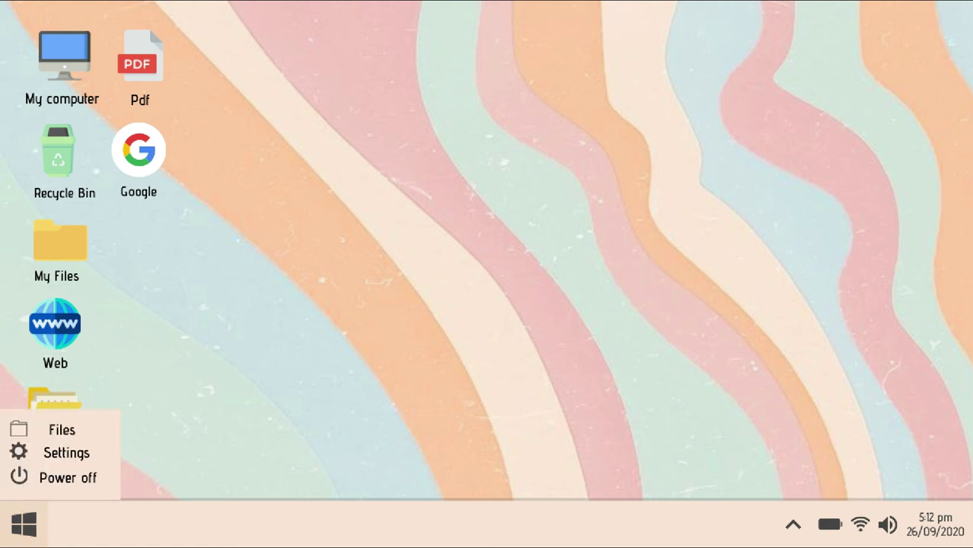